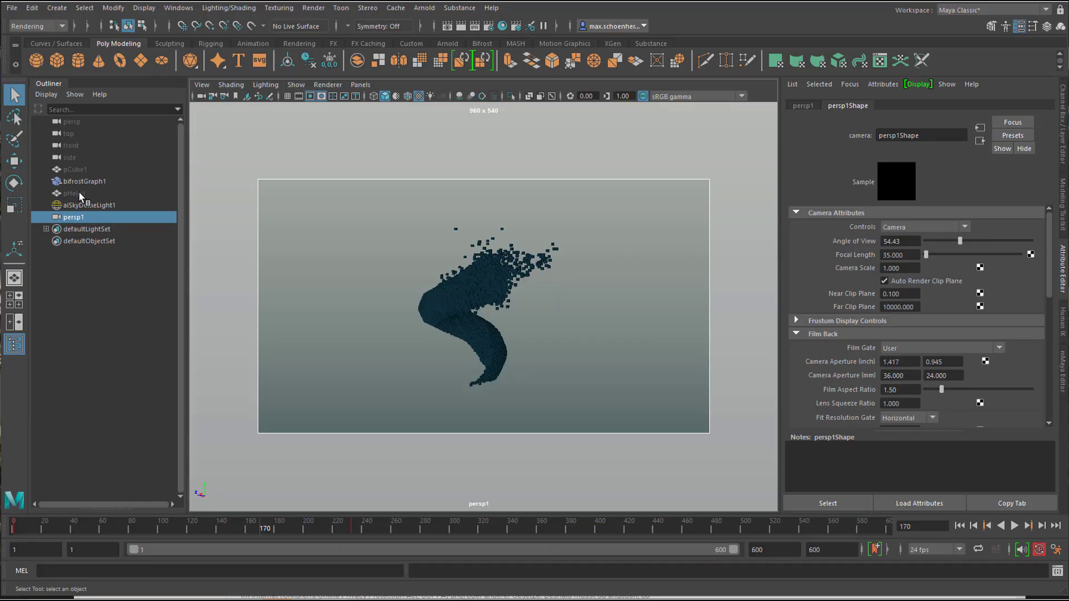
Unhide the pHelix1 mesh and rewind the timeline to frame 1
{"action": "left_click", "coordinate": [78, 192]}
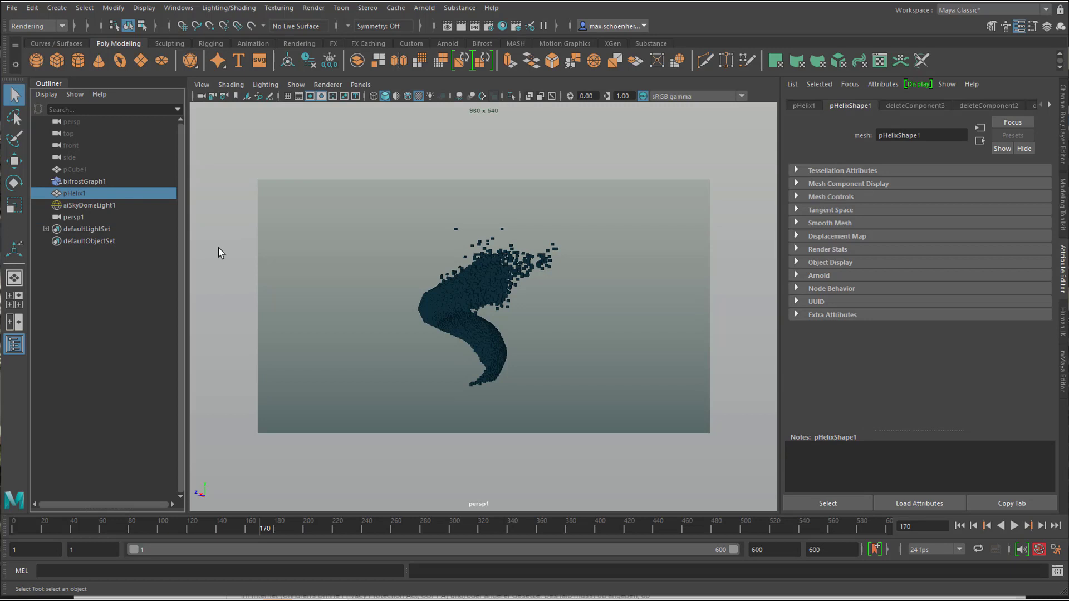
{"action": "key", "text": "h"}
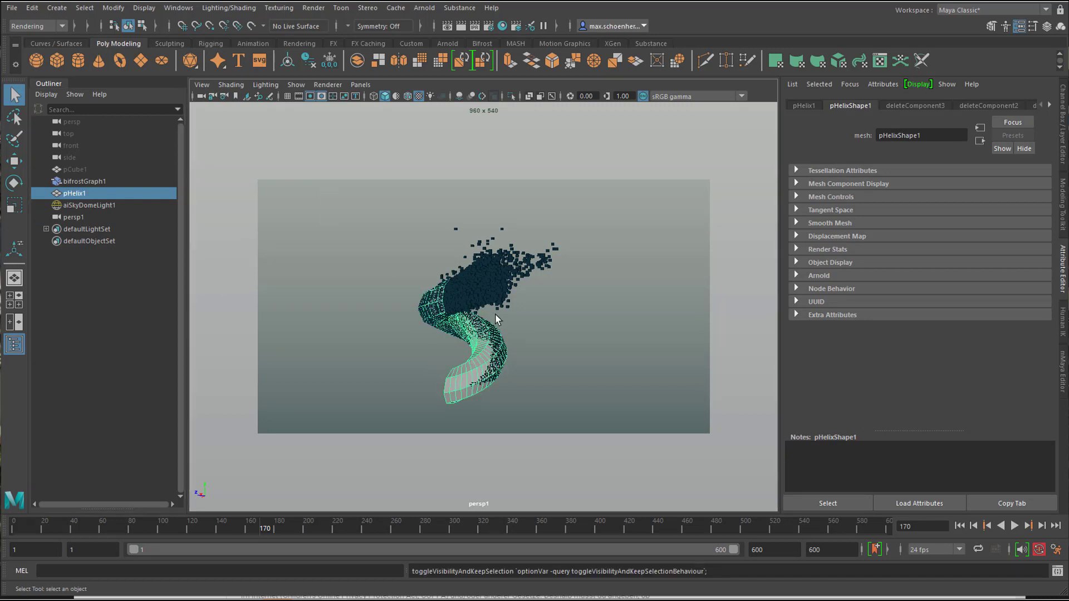
{"action": "left_click_drag", "start_coordinate": [109, 529], "coordinate": [14, 528]}
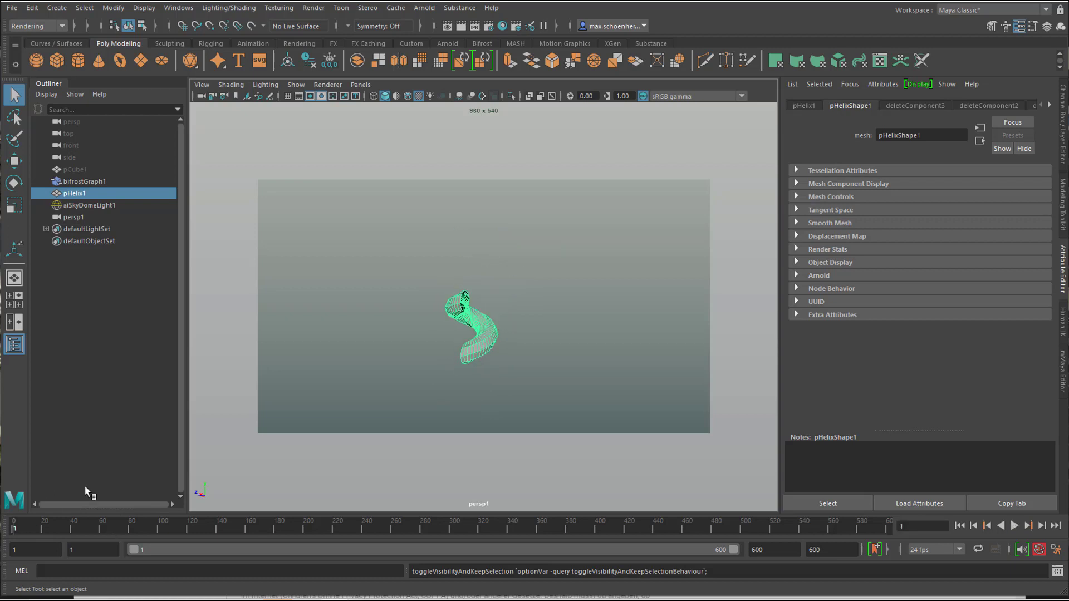
Switch the viewport from persp1 to the default persp camera
{"action": "key", "text": "space"}
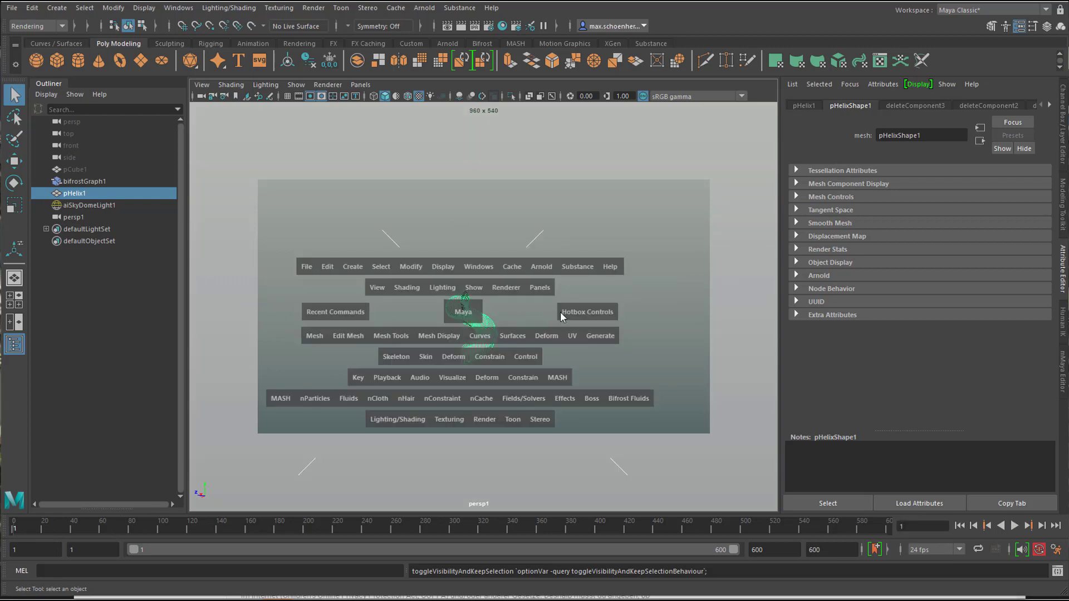
{"action": "left_click", "coordinate": [540, 295]}
{"action": "mouse_move", "coordinate": [621, 308]}
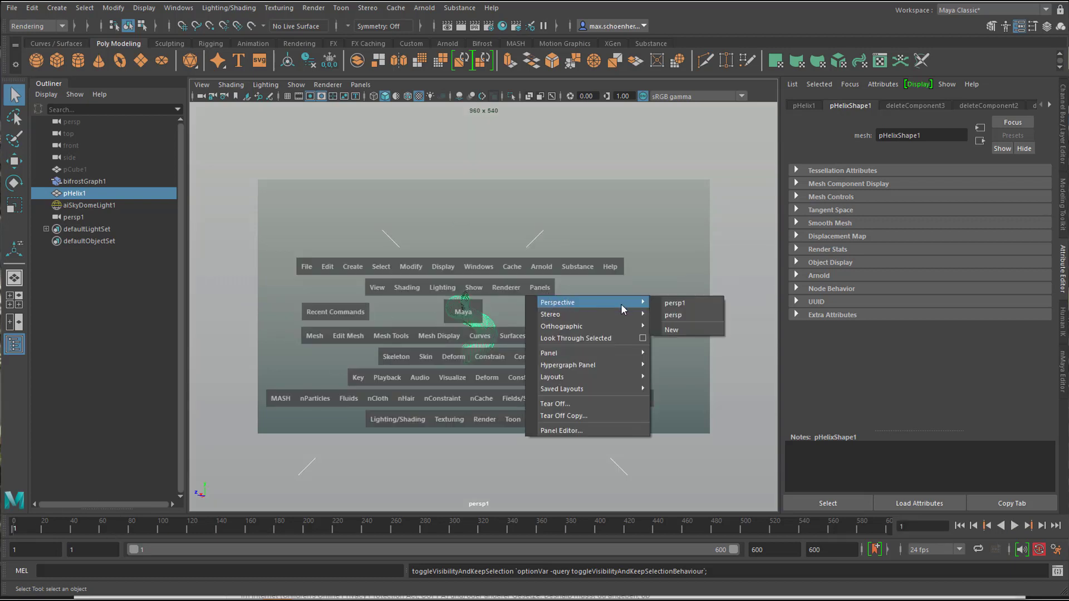
{"action": "left_click", "coordinate": [686, 315]}
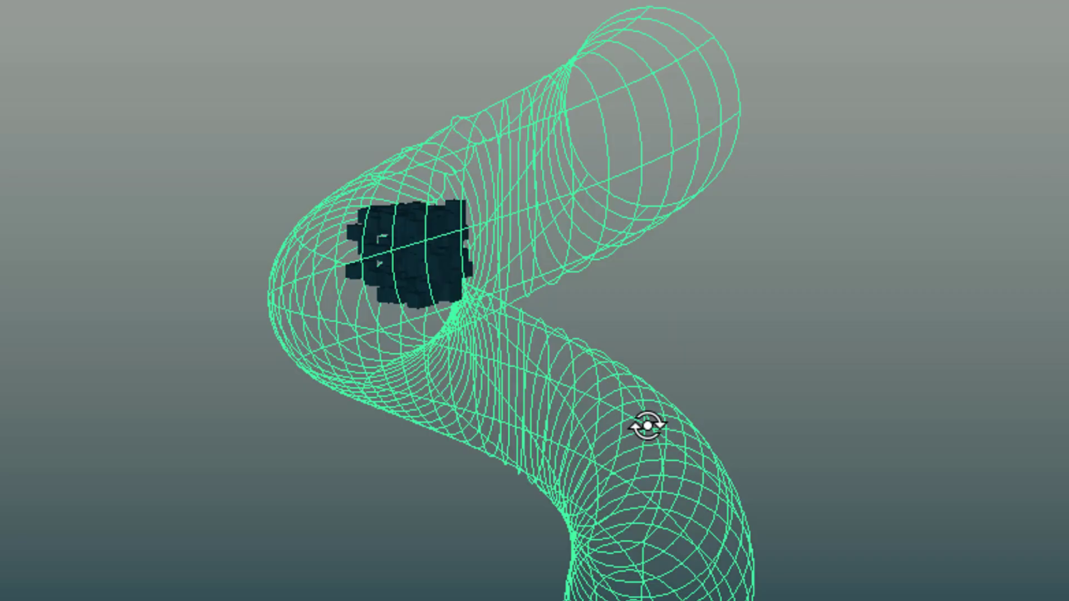
{"action": "left_click_drag", "start_coordinate": [644, 425], "coordinate": [740, 412], "text": "alt"}
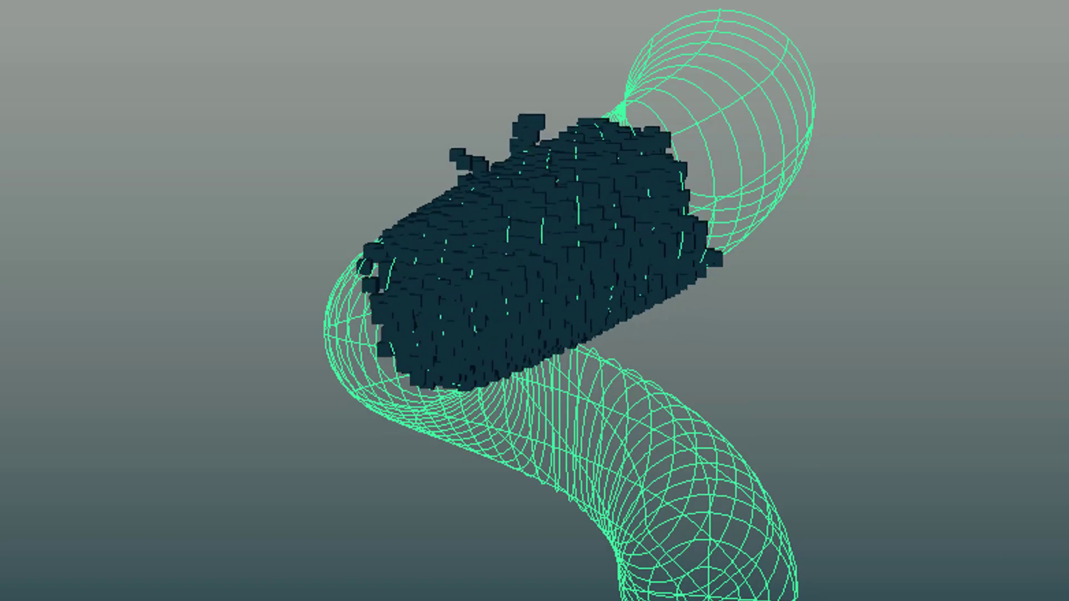
{"action": "left_click_drag", "start_coordinate": [837, 411], "coordinate": [482, 362], "text": "alt"}
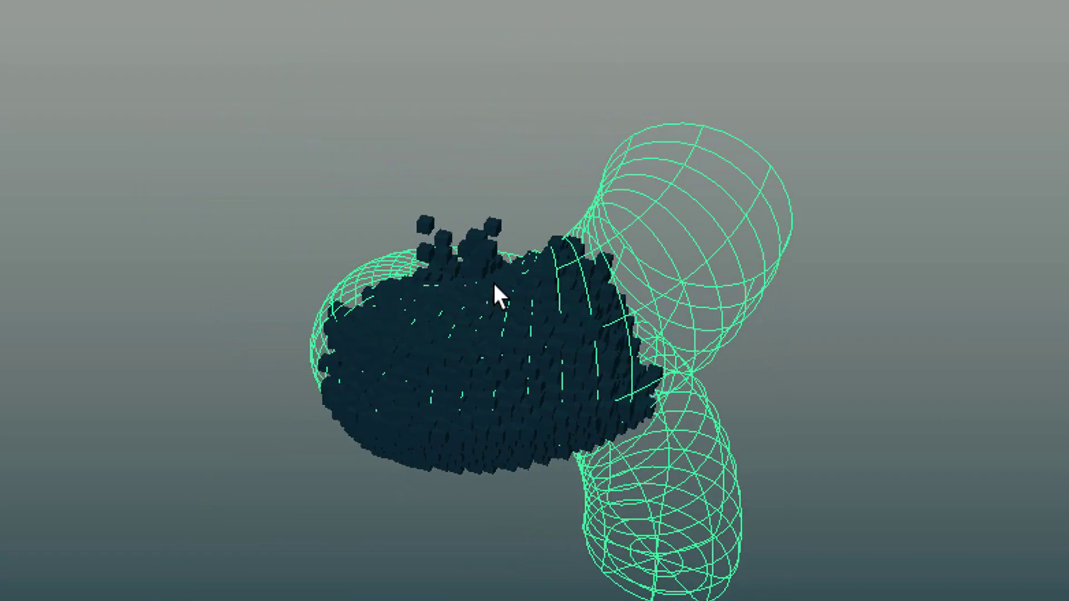
{"action": "left_click_drag", "start_coordinate": [568, 292], "coordinate": [740, 327], "text": "alt"}
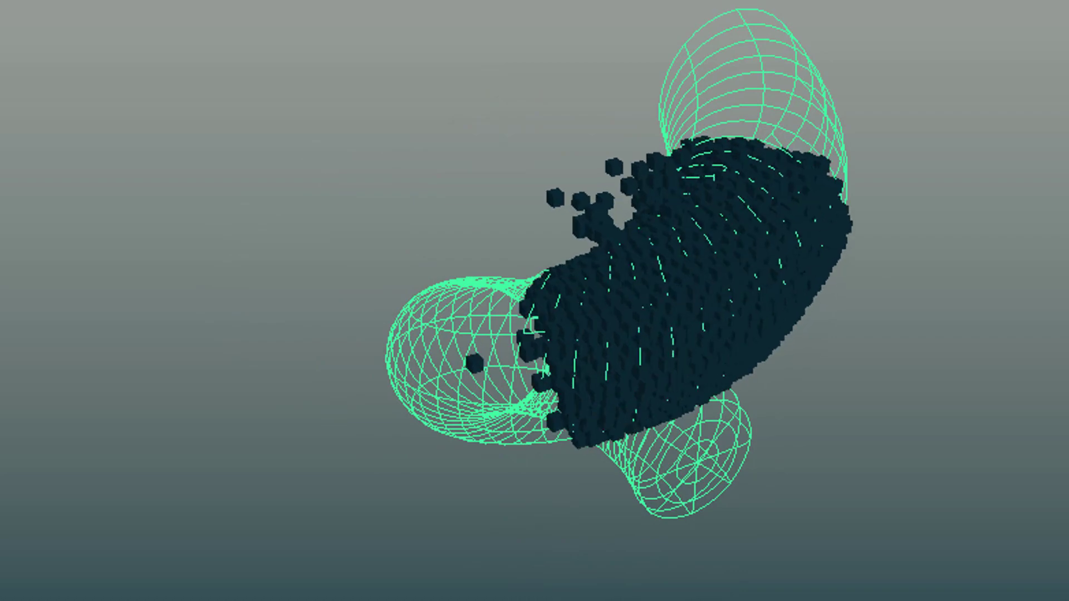
{"action": "left_click_drag", "start_coordinate": [926, 497], "coordinate": [1068, 434], "text": "alt"}
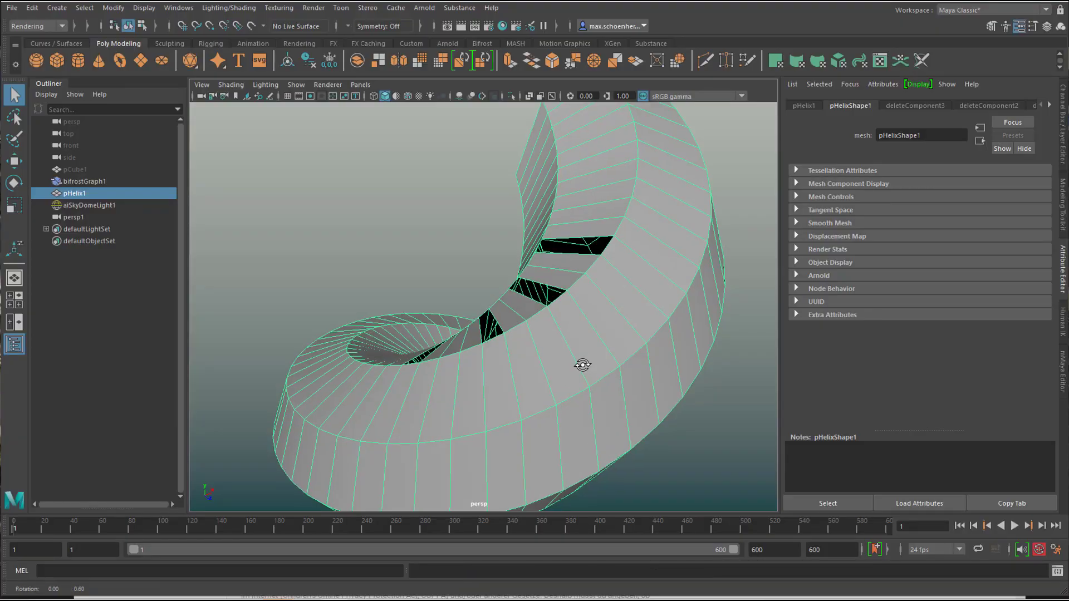
{"action": "left_click_drag", "start_coordinate": [582, 364], "coordinate": [574, 326], "text": "alt"}
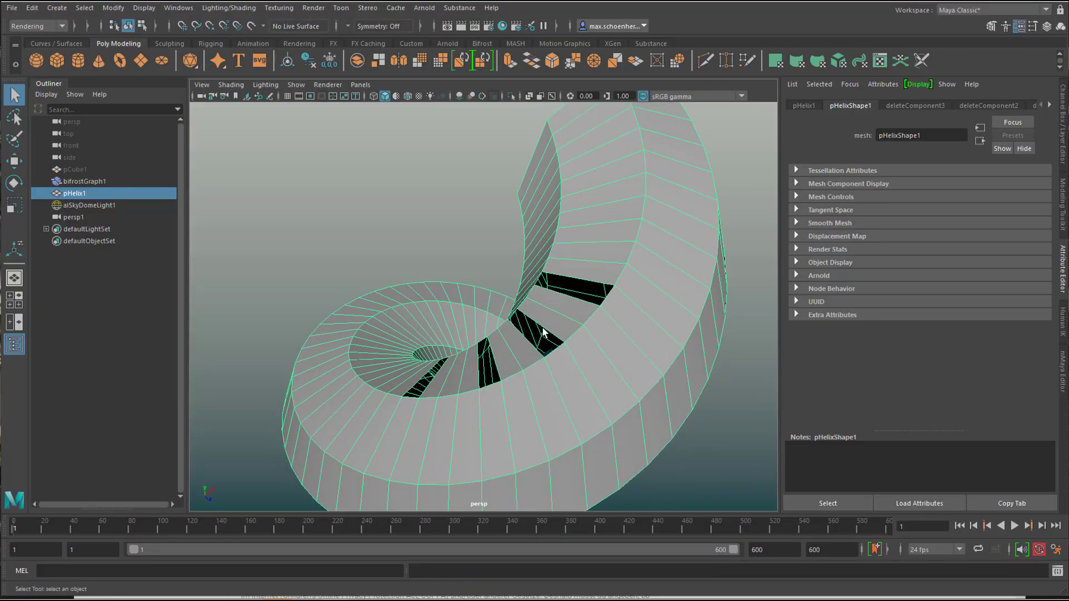
Orbit around the helix coil, then play the particle simulation forward
{"action": "left_click_drag", "start_coordinate": [626, 393], "coordinate": [470, 231], "text": "alt"}
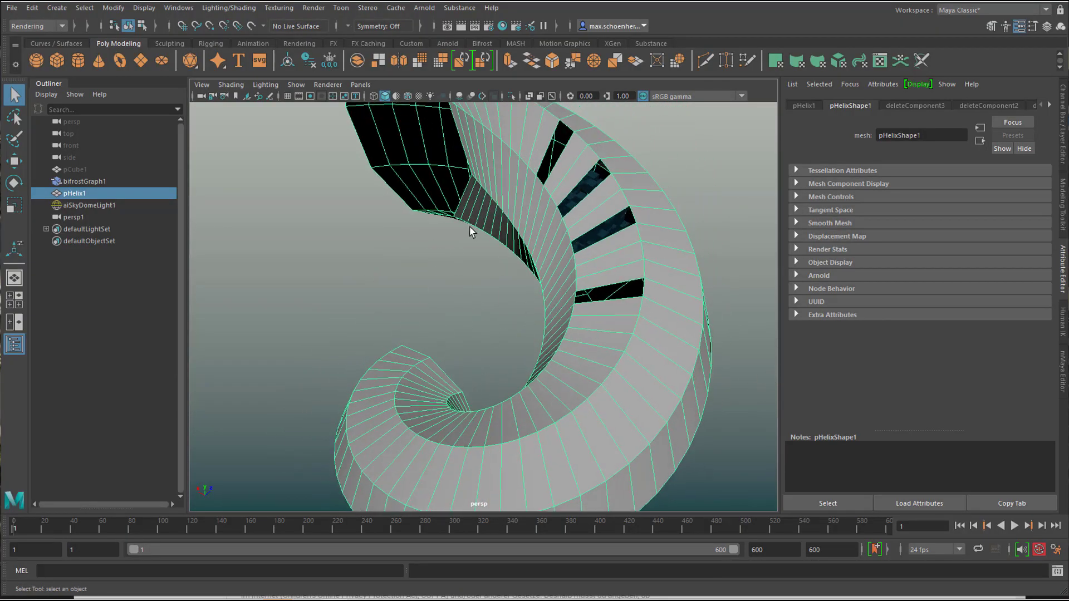
{"action": "left_click_drag", "start_coordinate": [456, 171], "coordinate": [519, 325], "text": "alt"}
{"action": "left_click_drag", "start_coordinate": [459, 309], "coordinate": [522, 265], "text": "alt"}
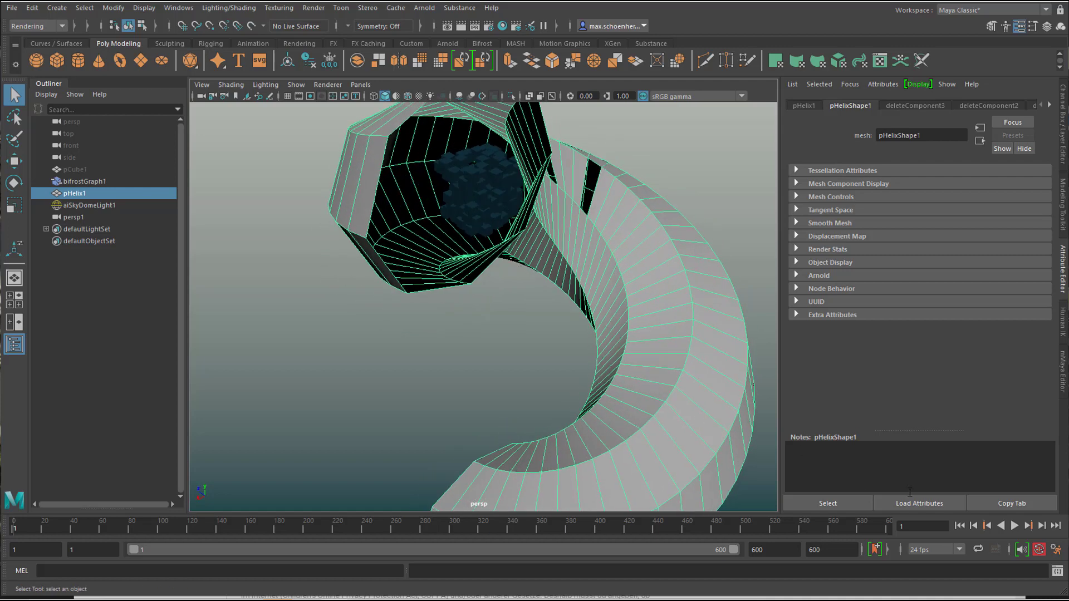
{"action": "left_click", "coordinate": [1013, 526]}
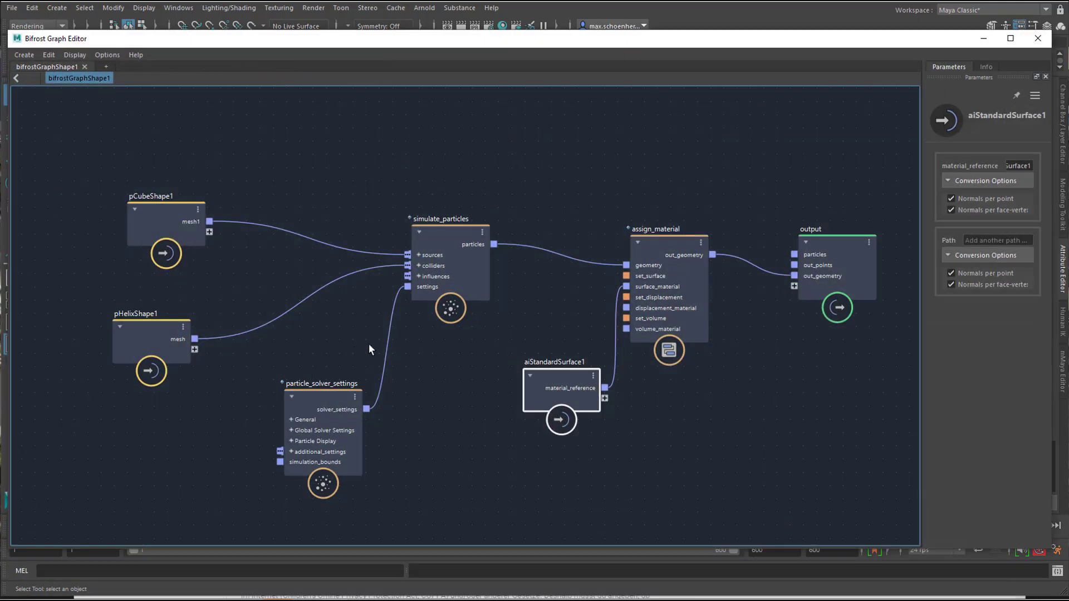
Connect pCubeShape1 to simulate_particles sources and pHelixShape1 to colliders, arranging the nodes
{"action": "left_click_drag", "start_coordinate": [561, 45], "coordinate": [549, 40]}
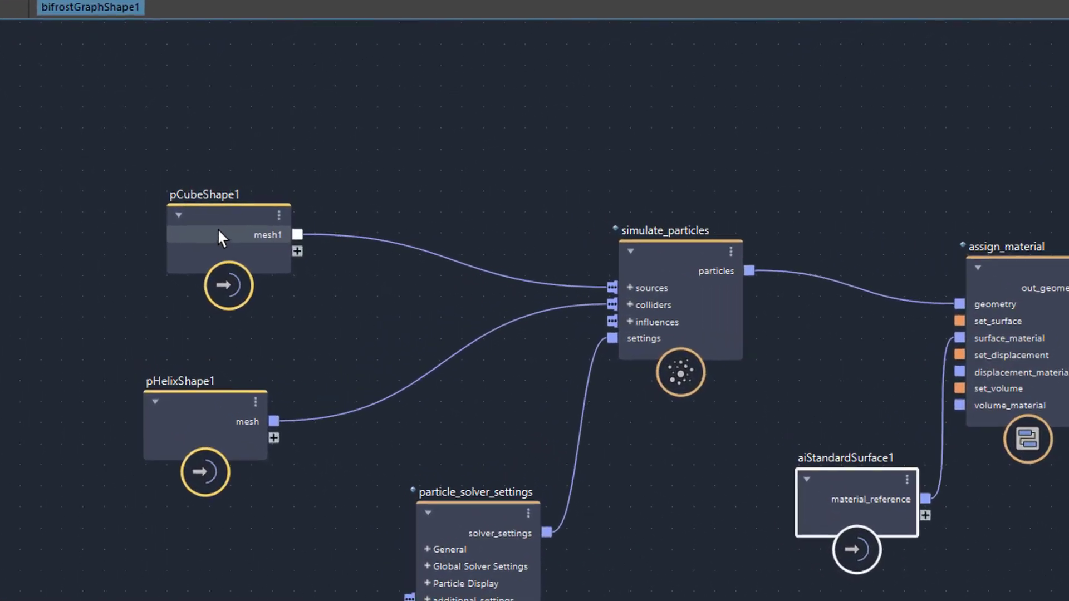
{"action": "left_click", "coordinate": [224, 233]}
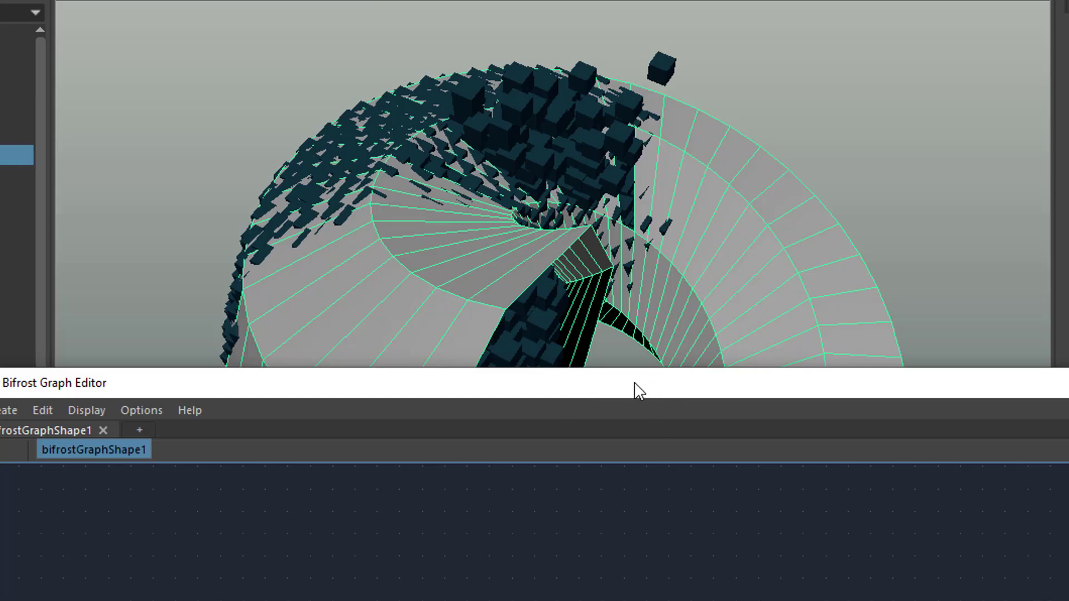
{"action": "left_click_drag", "start_coordinate": [638, 391], "coordinate": [1054, 268]}
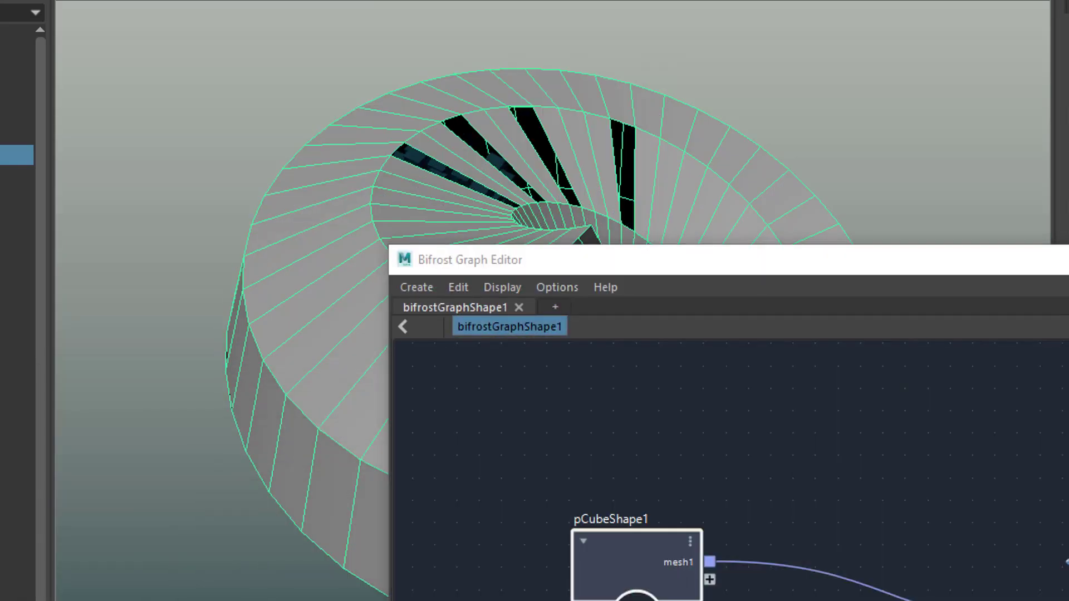
{"action": "left_click_drag", "start_coordinate": [255, 444], "coordinate": [177, 396], "text": "alt"}
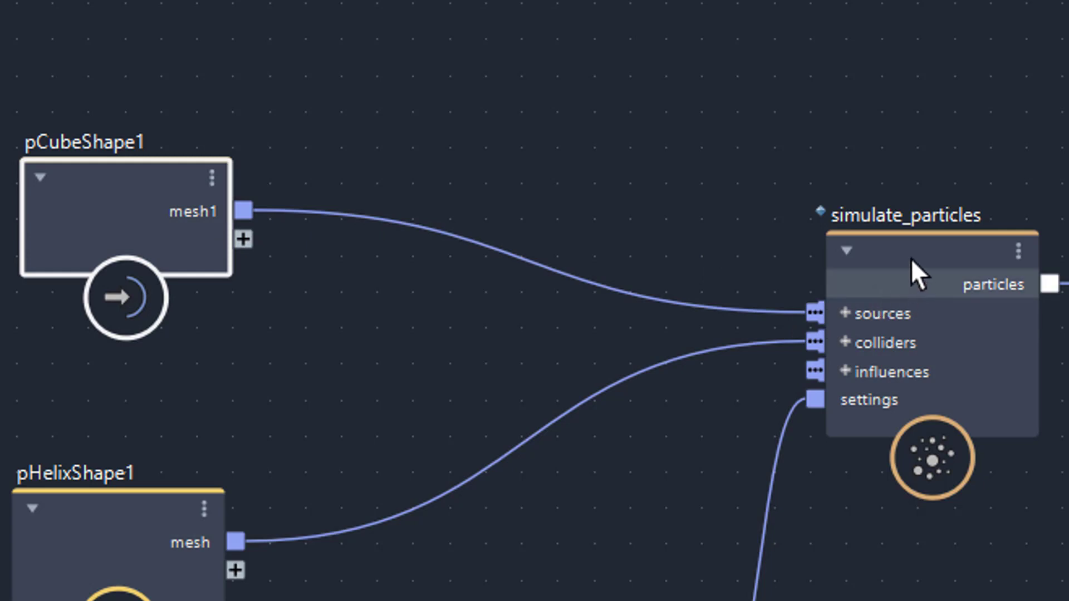
{"action": "left_click_drag", "start_coordinate": [911, 258], "coordinate": [893, 185]}
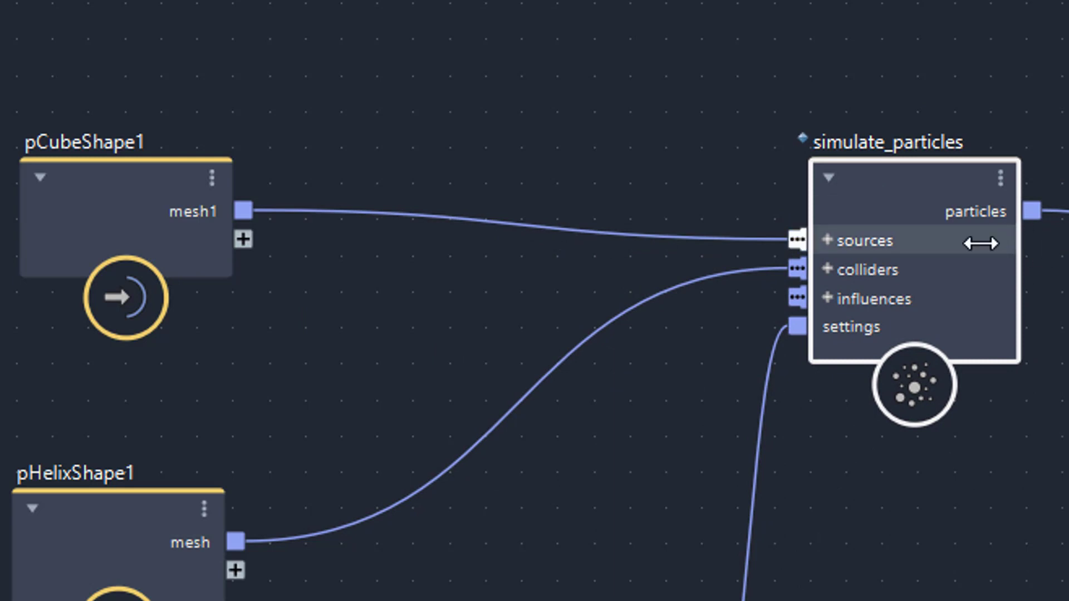
{"action": "left_click_drag", "start_coordinate": [154, 178], "coordinate": [148, 175]}
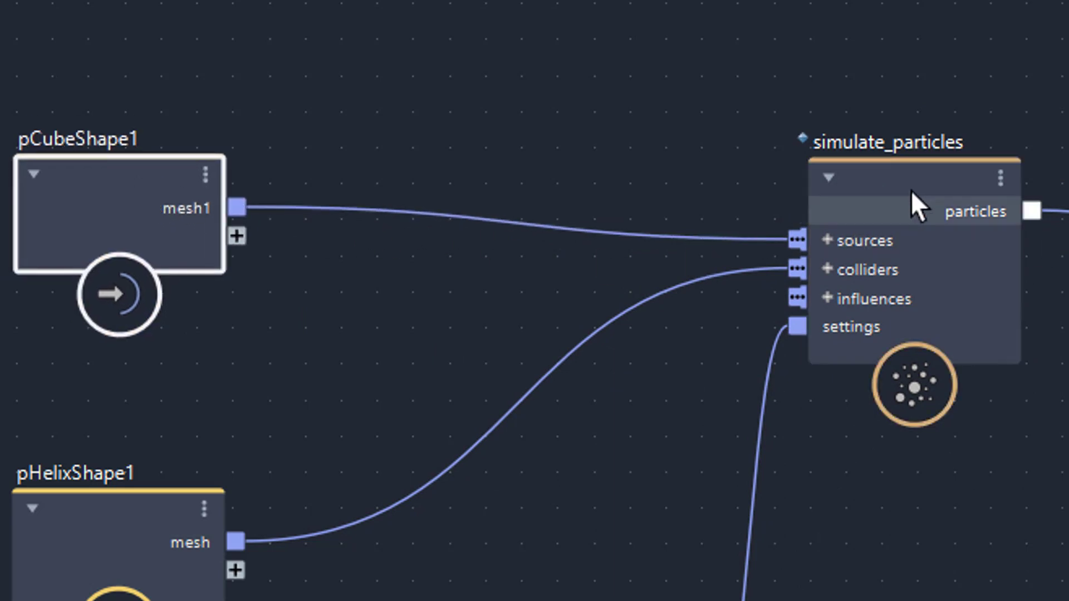
{"action": "left_click_drag", "start_coordinate": [911, 190], "coordinate": [950, 158]}
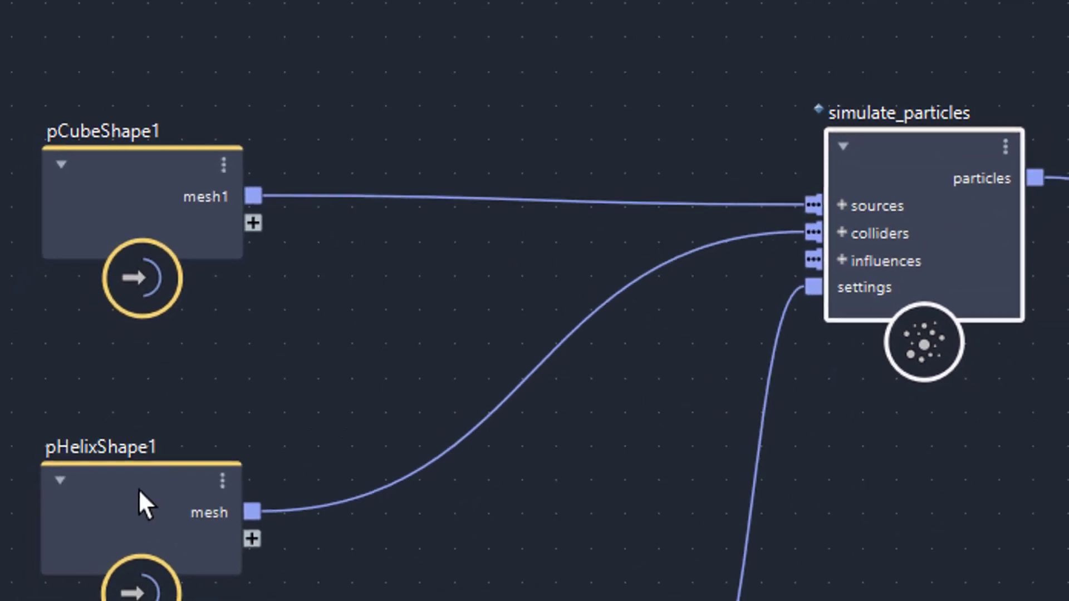
{"action": "left_click", "coordinate": [164, 501]}
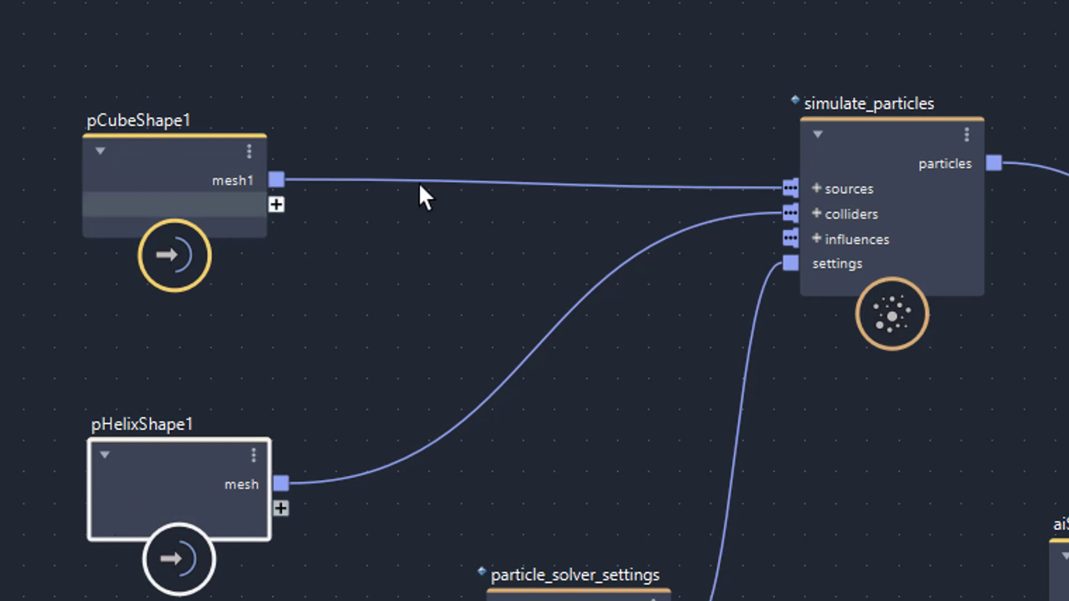
{"action": "left_click_drag", "start_coordinate": [891, 153], "coordinate": [870, 149]}
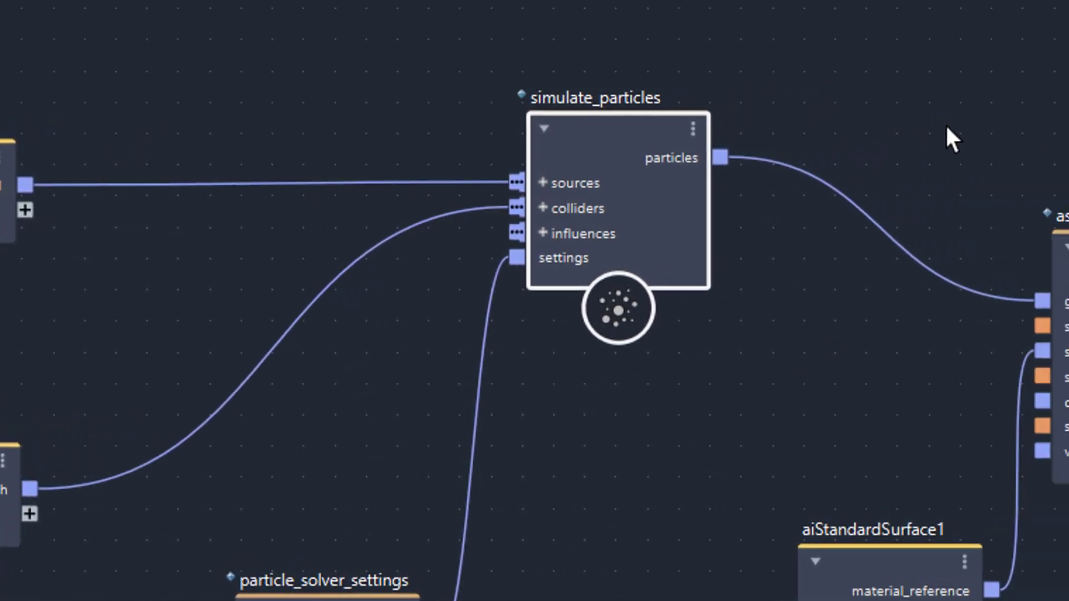
Search nodes with 'si' and view particle_solver_settings: zero gravity, self collision 0.3, Cube shape
{"action": "left_click", "coordinate": [979, 89]}
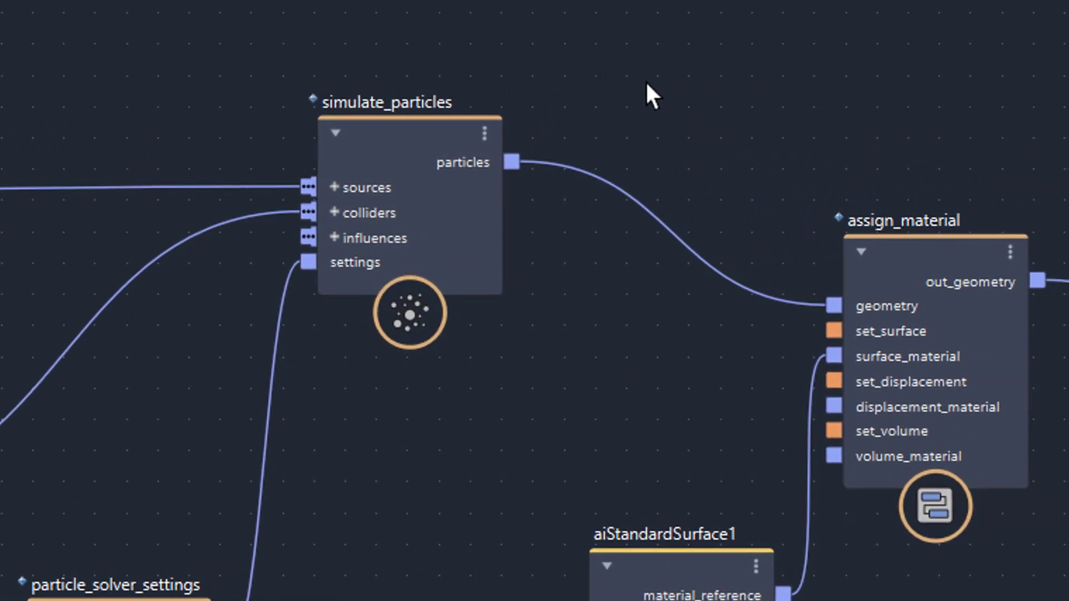
{"action": "key", "text": "Tab"}
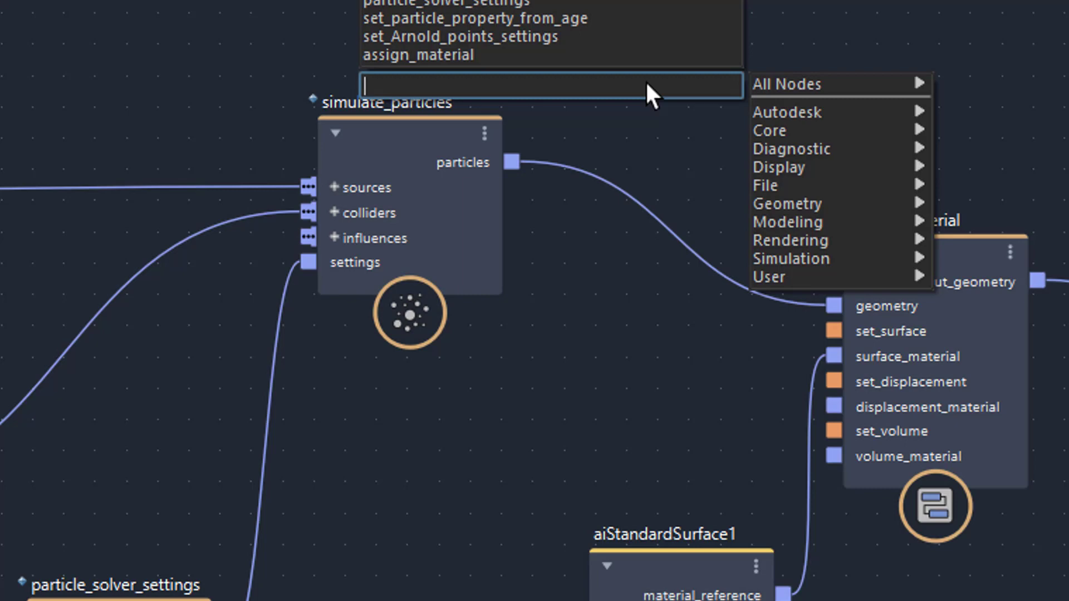
{"action": "type", "text": "si"}
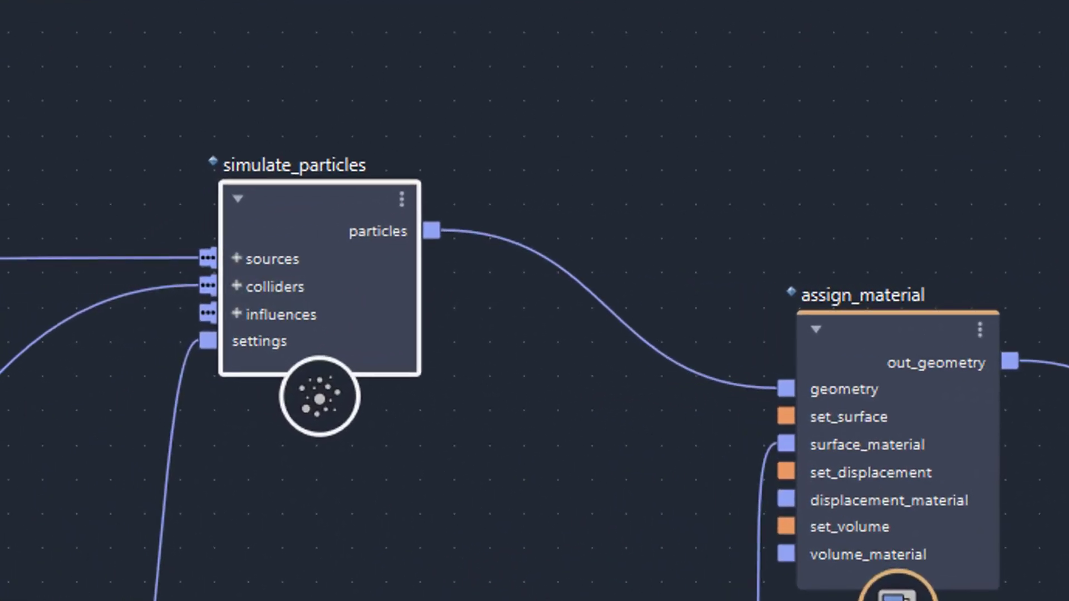
{"action": "left_click", "coordinate": [143, 404]}
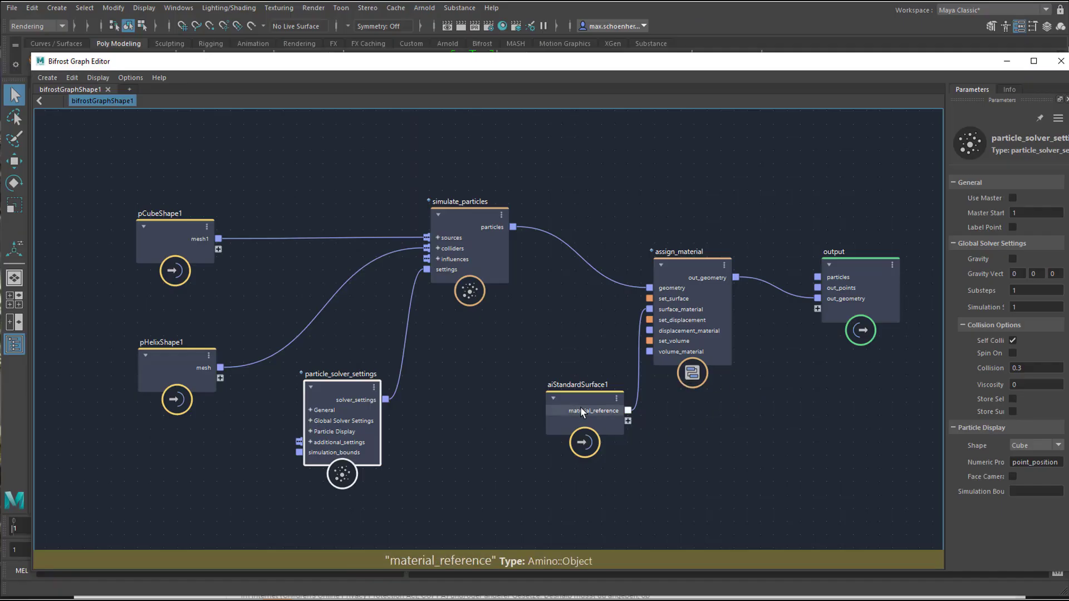
Rearrange aiStandardSurface1 below assign_material, with assign_material feeding the output node
{"action": "left_click", "coordinate": [547, 411]}
{"action": "left_click_drag", "start_coordinate": [546, 407], "coordinate": [540, 406]}
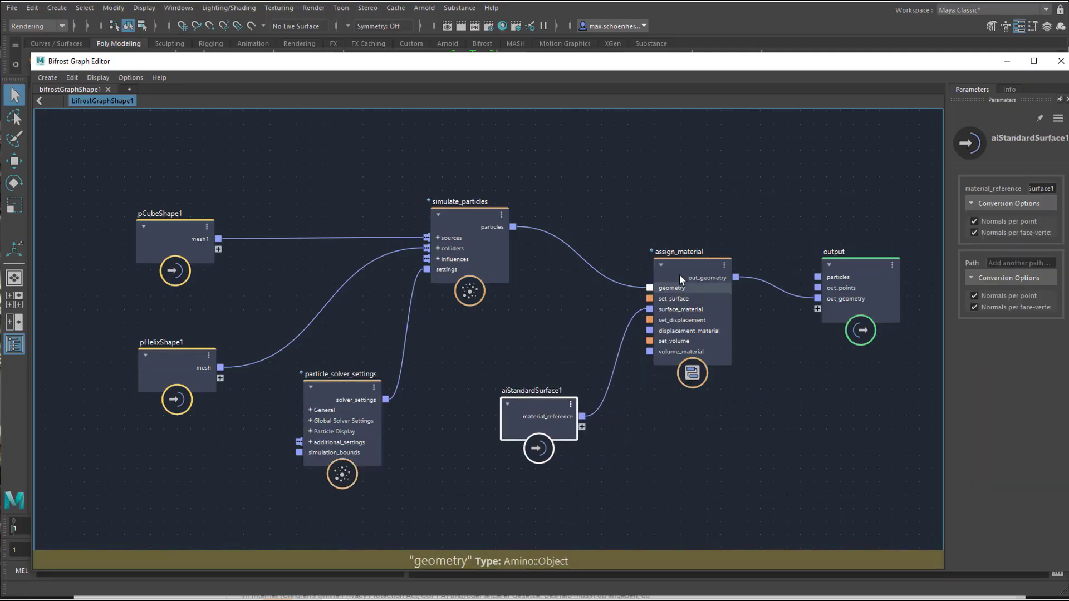
{"action": "mouse_move", "coordinate": [675, 280]}
{"action": "left_mouse_down"}
{"action": "mouse_move", "coordinate": [673, 260]}
{"action": "mouse_move", "coordinate": [665, 271]}
{"action": "left_mouse_up"}
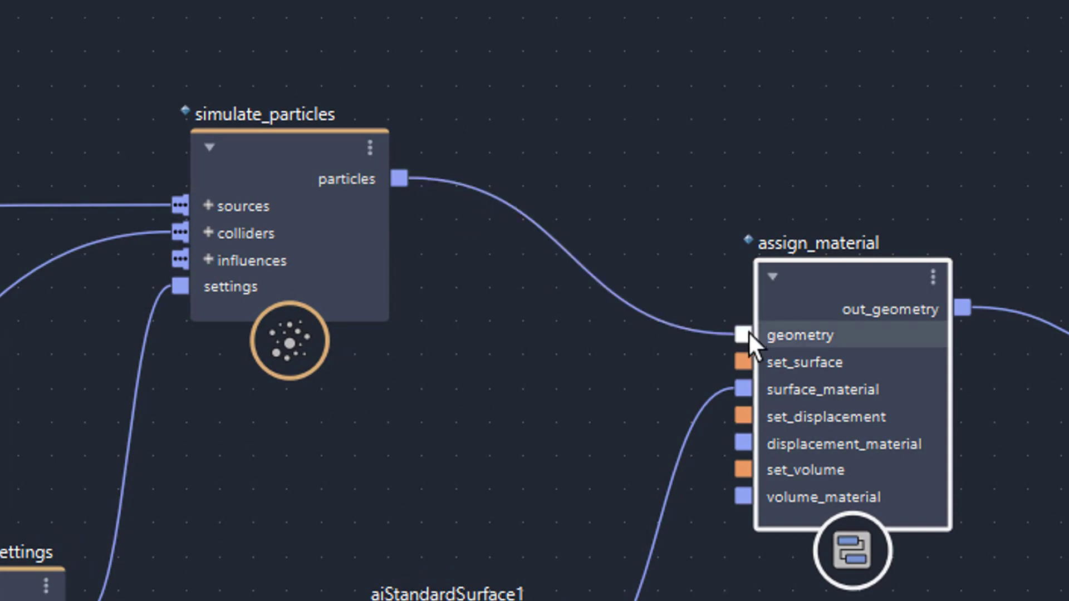
{"action": "left_click_drag", "start_coordinate": [841, 285], "coordinate": [802, 276]}
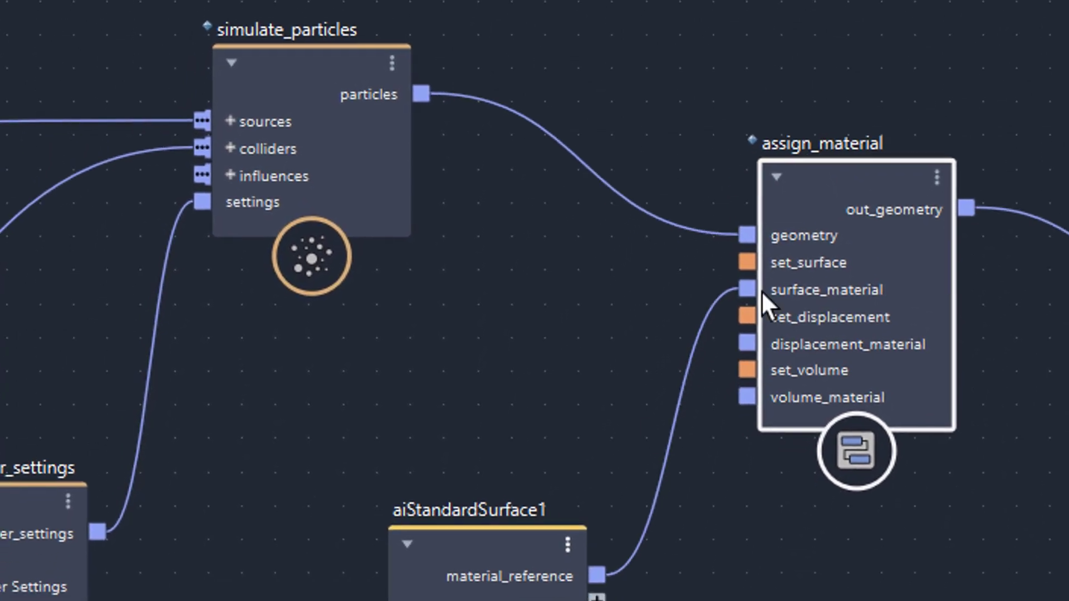
{"action": "left_click_drag", "start_coordinate": [508, 517], "coordinate": [585, 563]}
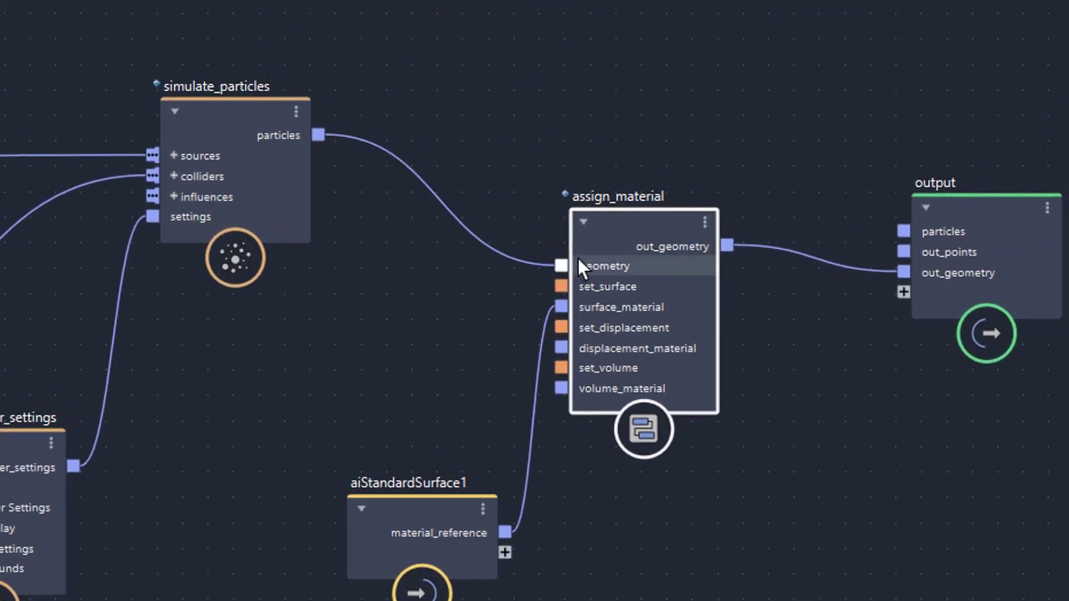
{"action": "left_click_drag", "start_coordinate": [623, 232], "coordinate": [654, 194]}
{"action": "left_click_drag", "start_coordinate": [446, 532], "coordinate": [399, 436]}
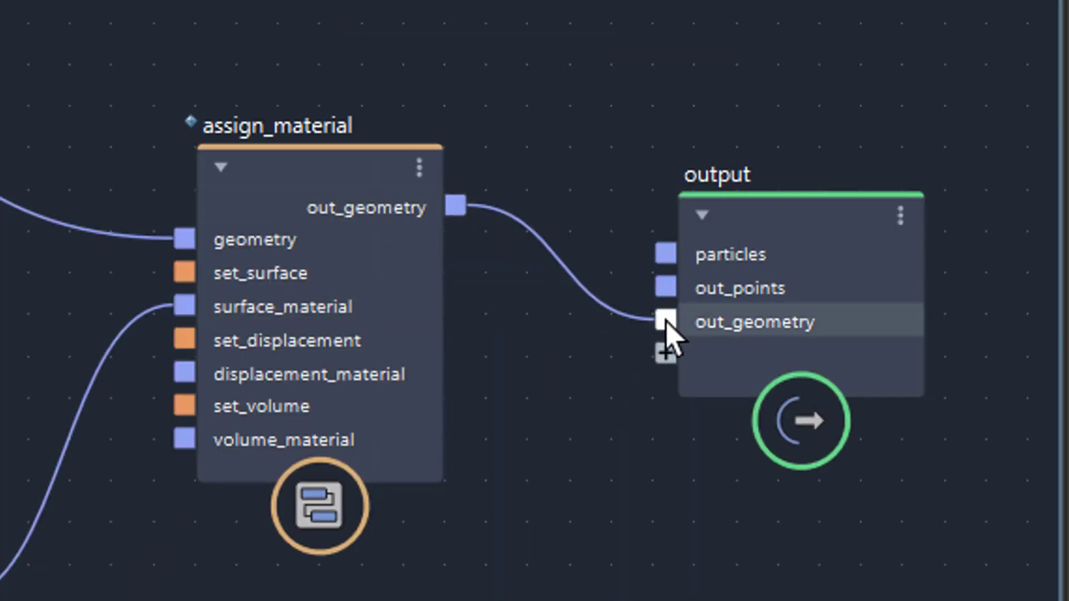
Delete the output node's unused out_points and particles ports, leaving out_geometry
{"action": "left_click_drag", "start_coordinate": [813, 261], "coordinate": [818, 245]}
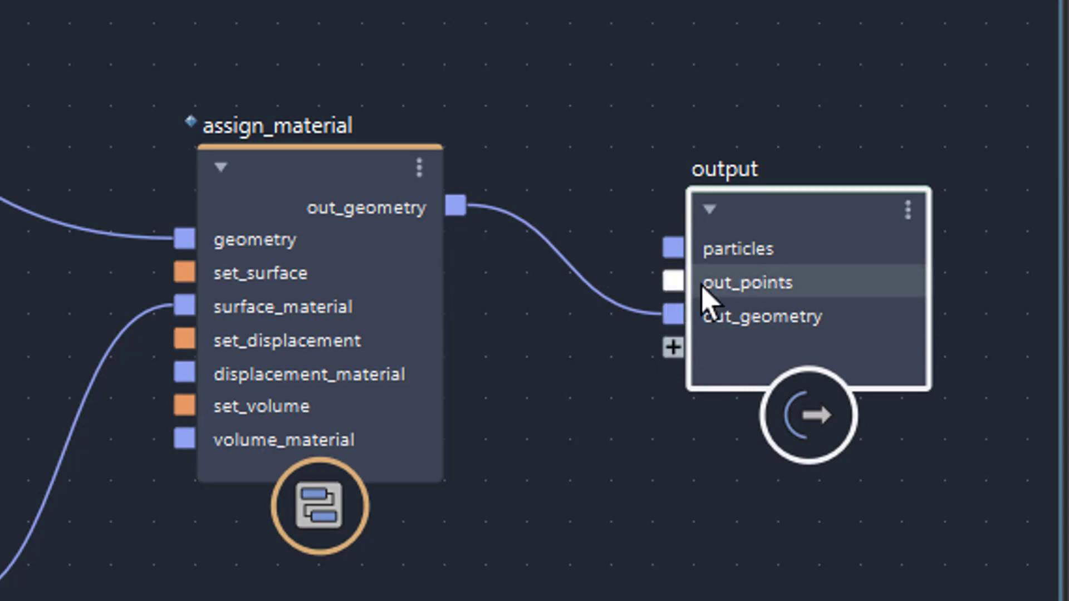
{"action": "right_click", "coordinate": [684, 292]}
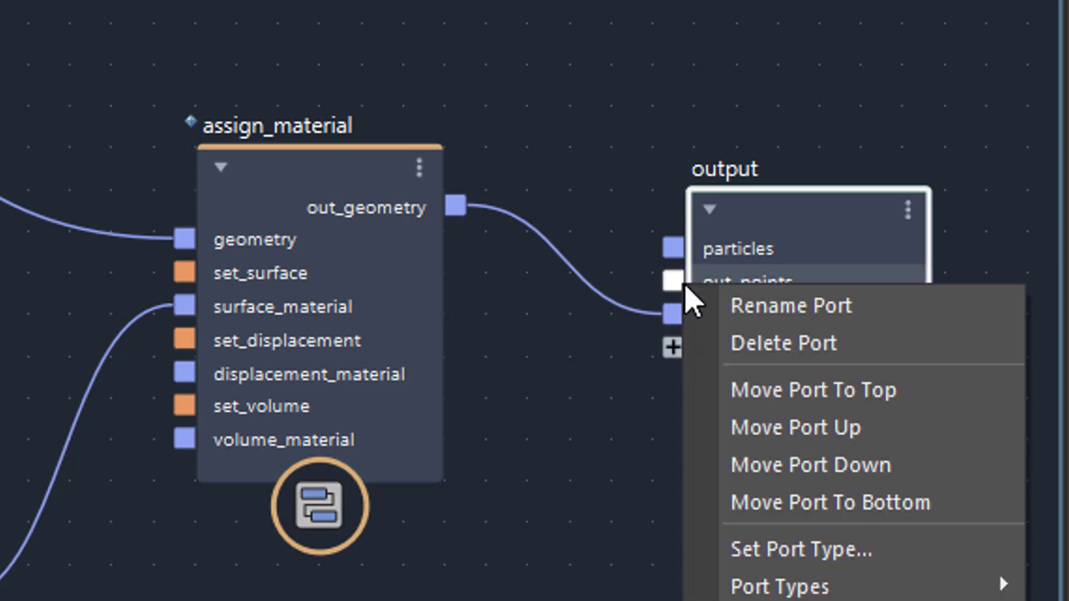
{"action": "key", "text": "Escape"}
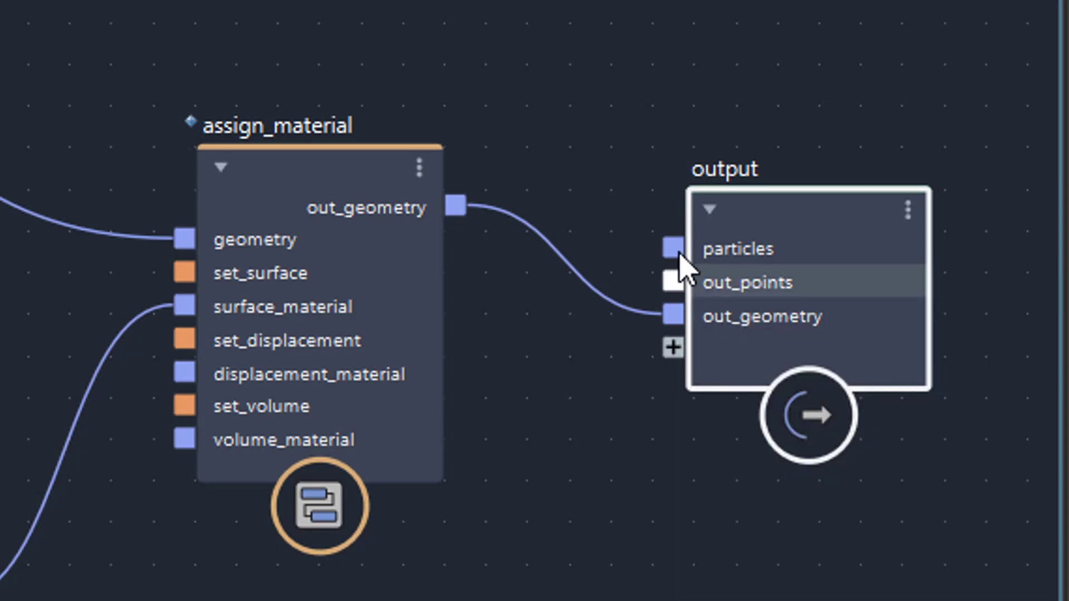
{"action": "key", "text": "ctrl+z"}
{"action": "key", "text": "ctrl+z"}
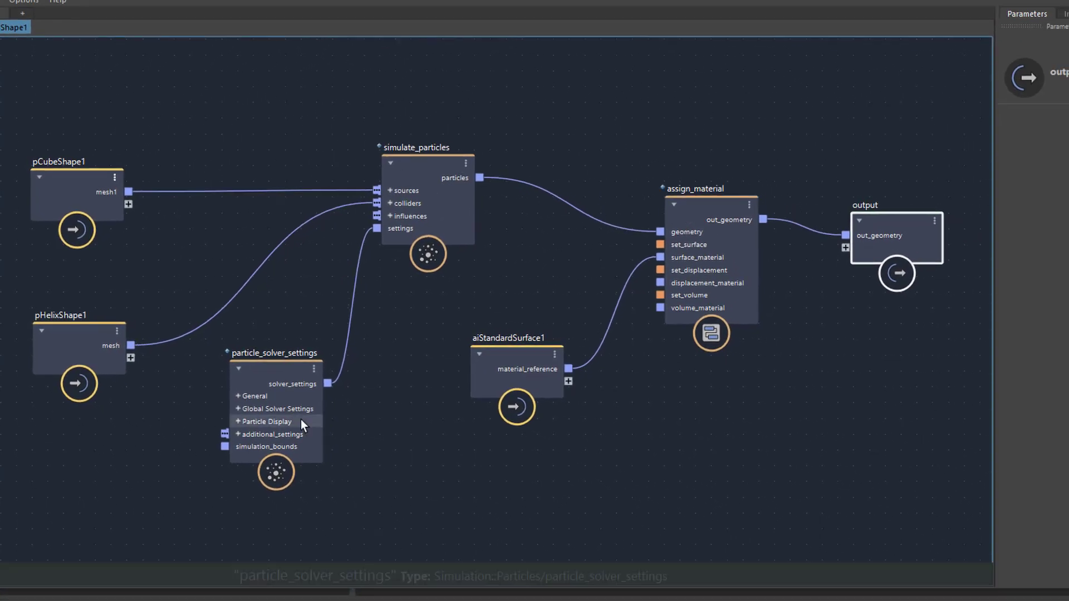
{"action": "left_click", "coordinate": [304, 384]}
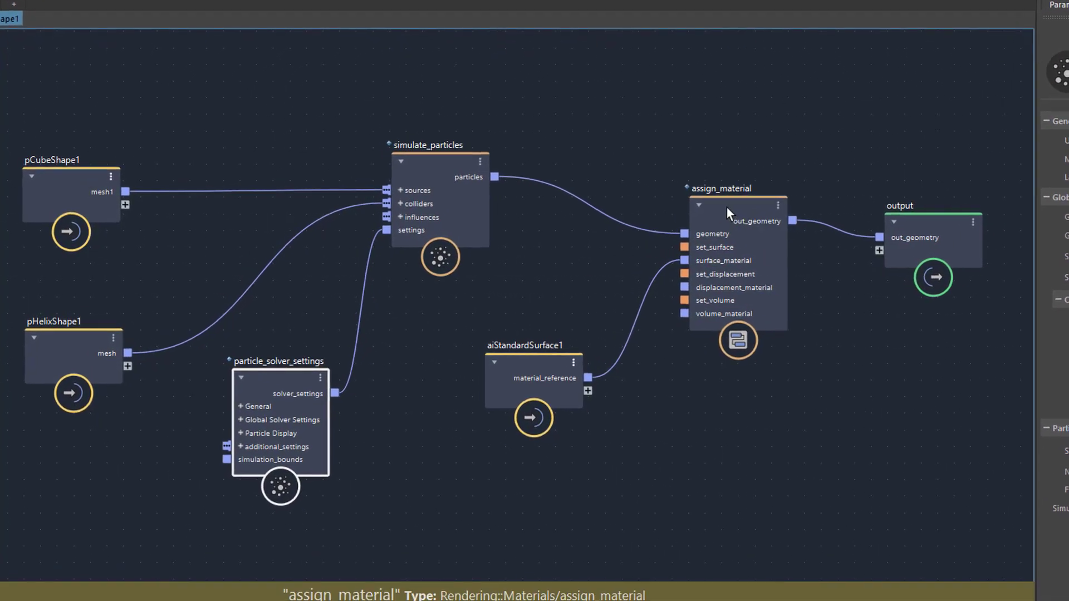
{"action": "left_click_drag", "start_coordinate": [727, 207], "coordinate": [747, 312]}
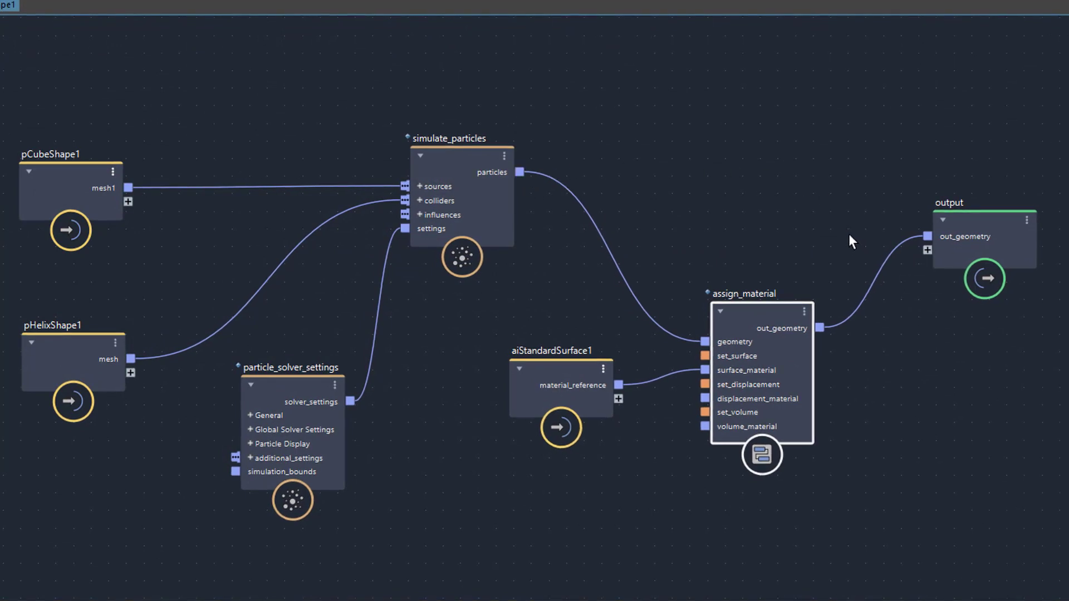
{"action": "left_click_drag", "start_coordinate": [783, 319], "coordinate": [751, 215]}
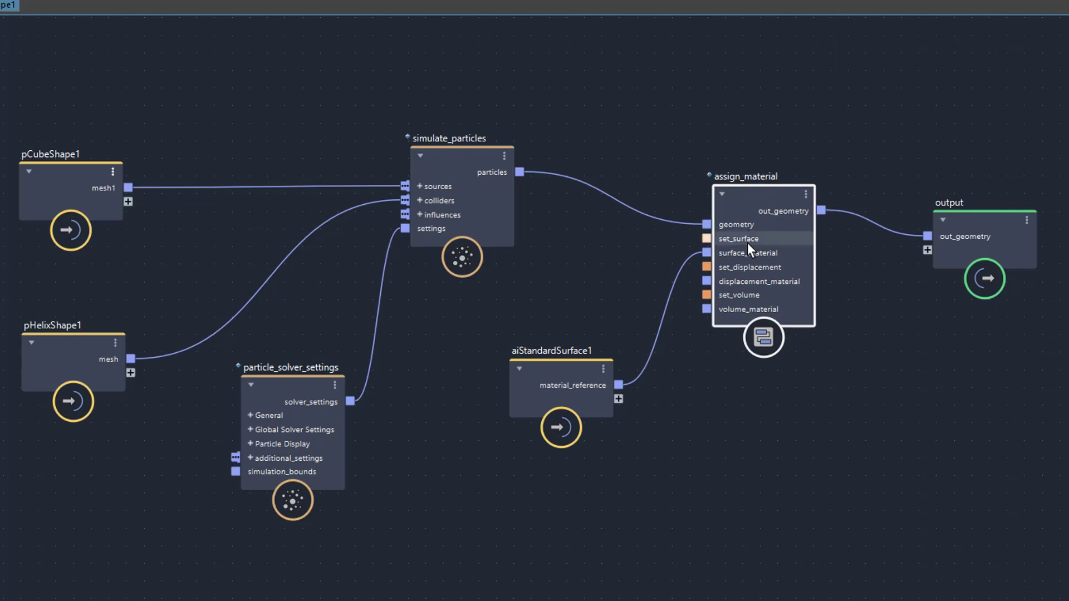